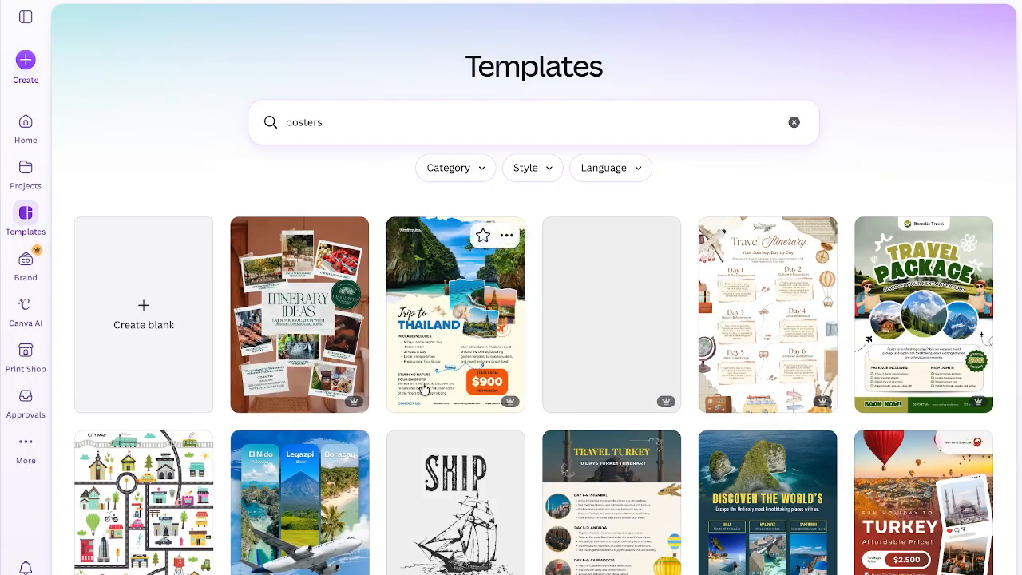
Browse the poster templates and customize the Blue and White Modern Travel To The Maldives Poster.
scroll(423, 389, "down", 8)
scroll(423, 388, "down", 10)
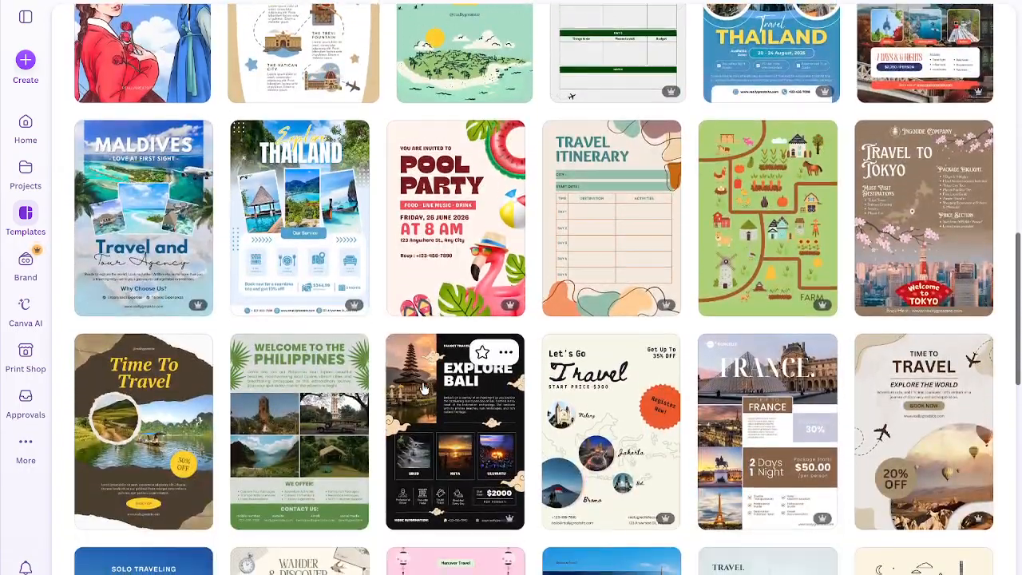
scroll(423, 387, "down", 5)
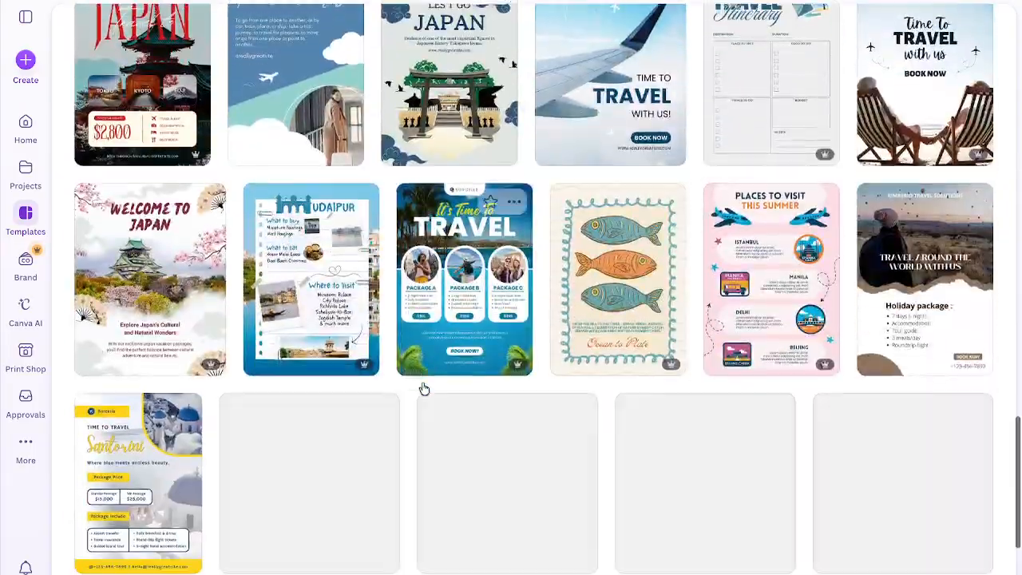
scroll(422, 387, "down", 1)
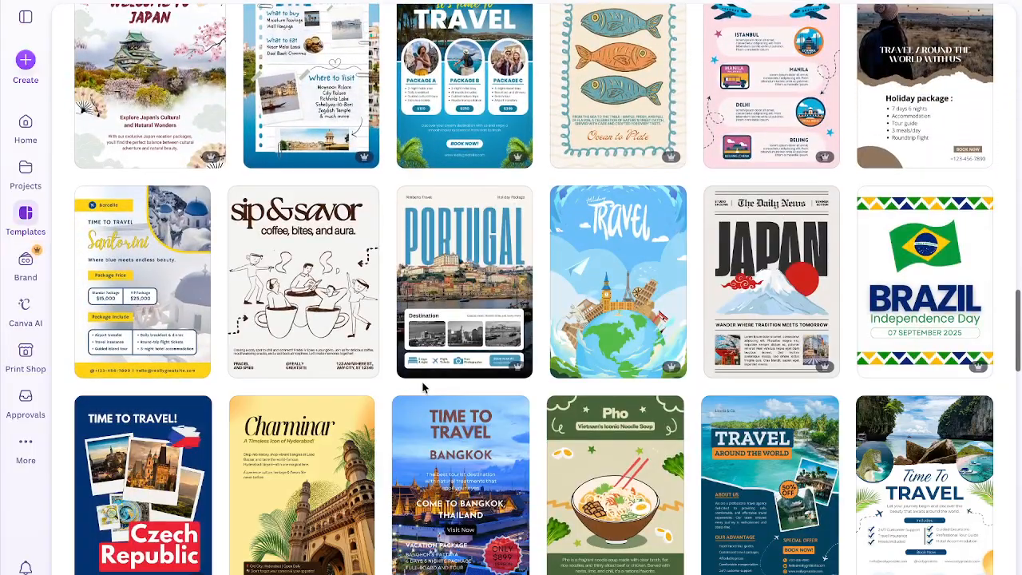
scroll(422, 388, "down", 5)
scroll(423, 389, "down", 2)
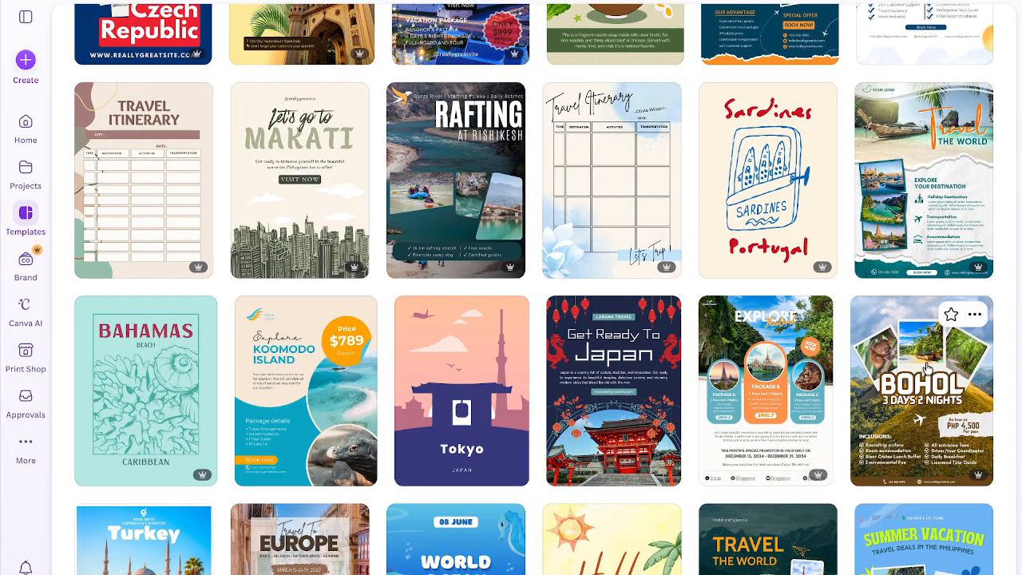
scroll(570, 334, "down", 10)
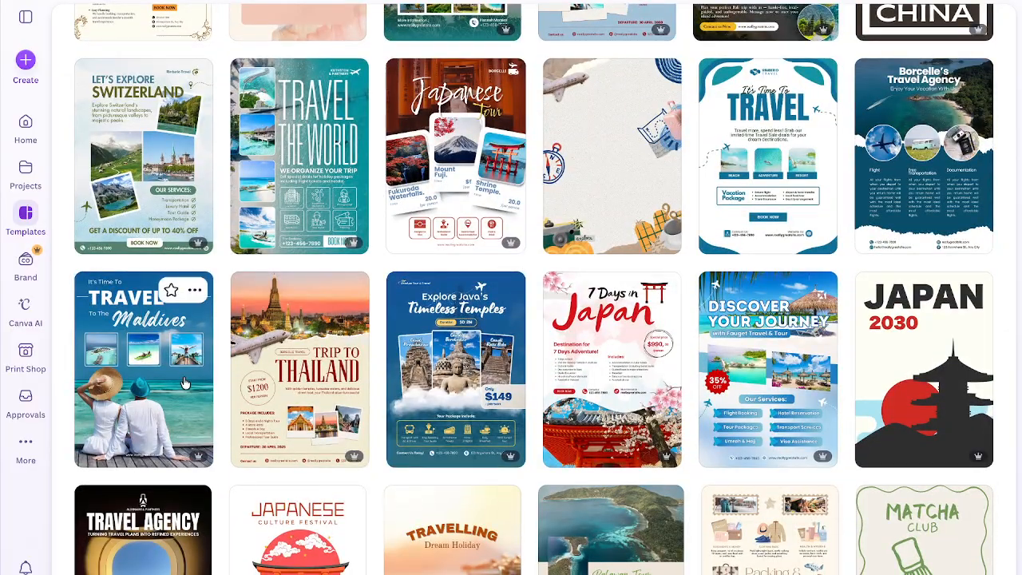
left_click(183, 376)
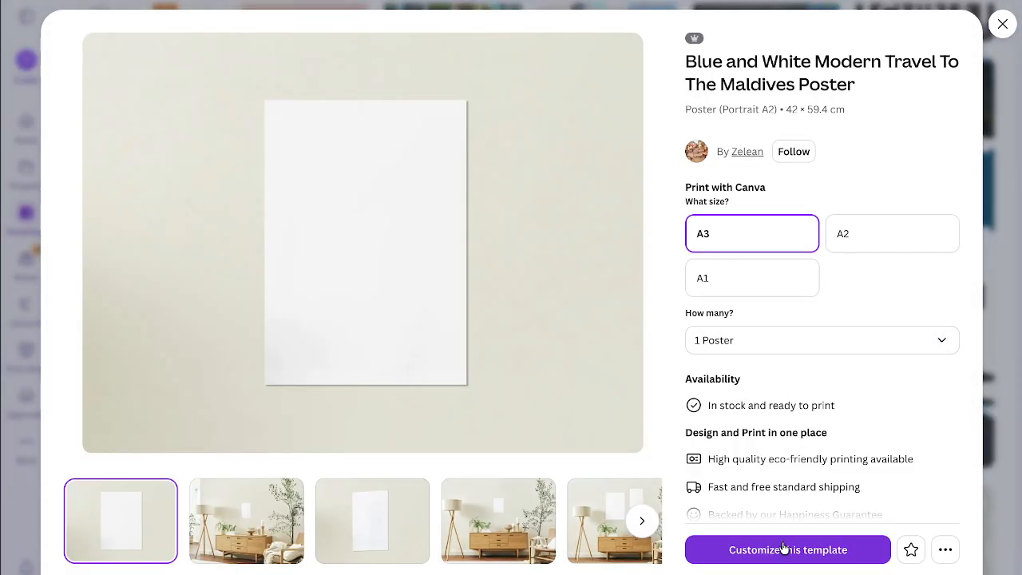
left_click(783, 548)
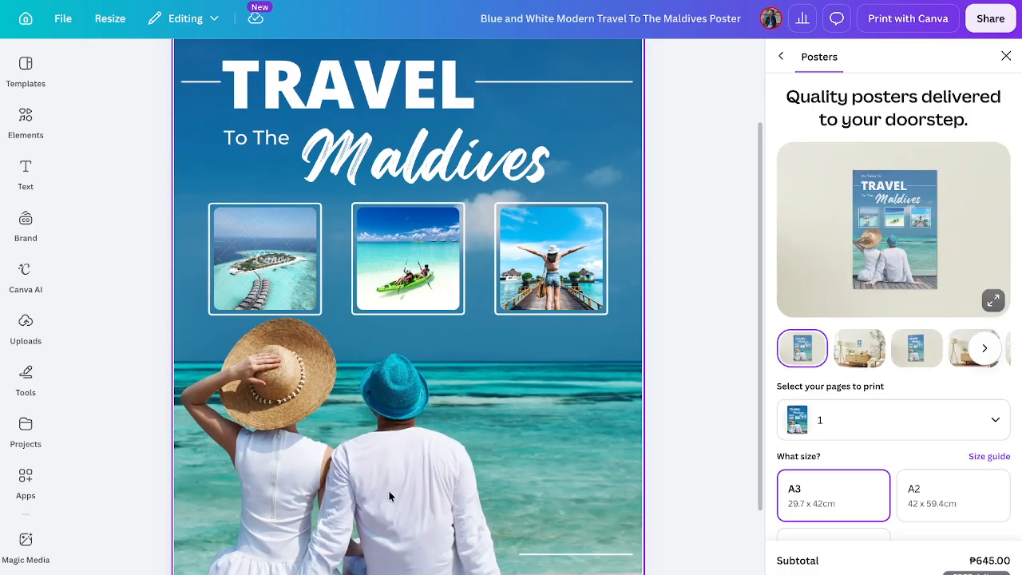
left_click(385, 484)
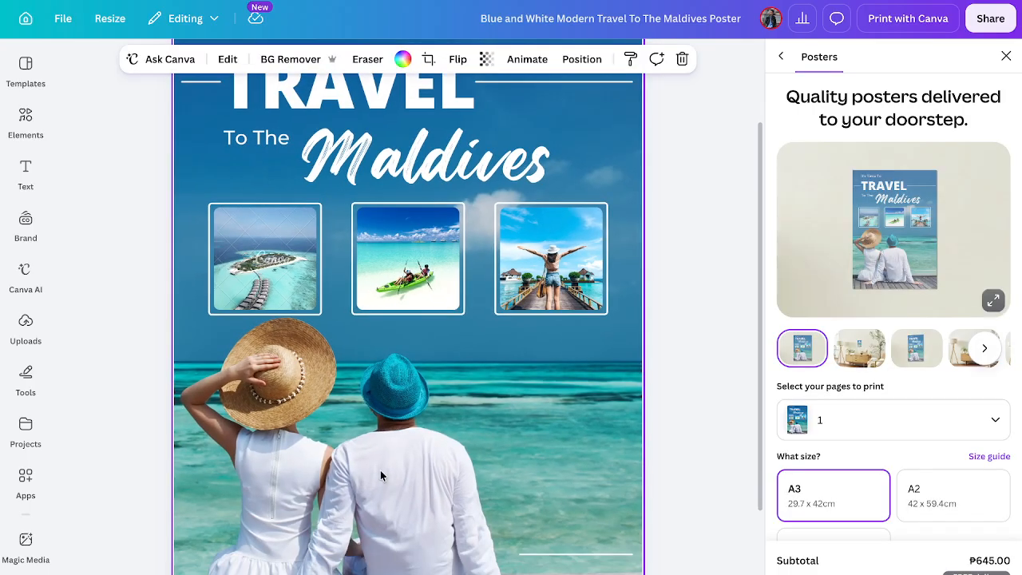
key("Escape")
left_click_drag(379, 472, 423, 463)
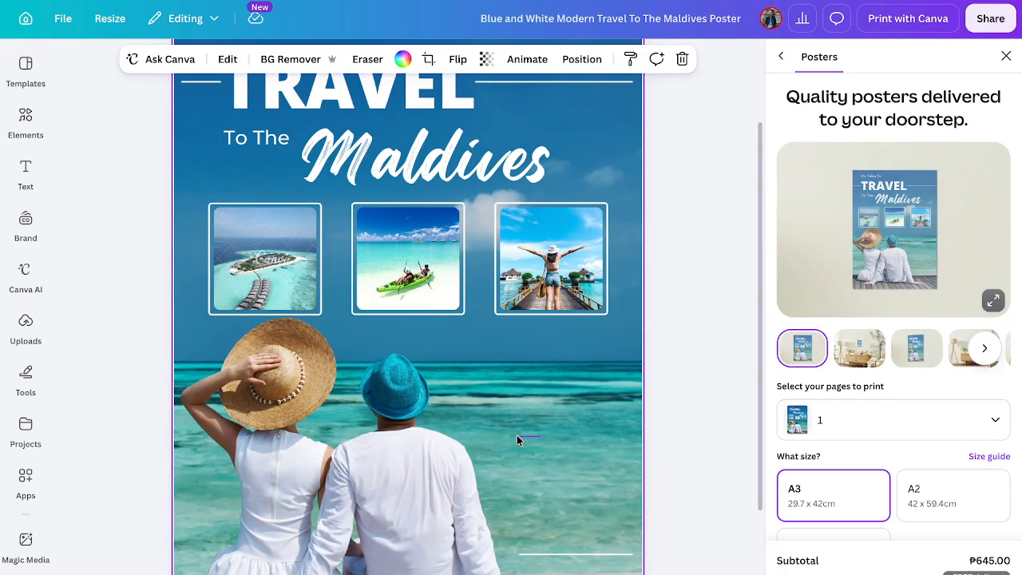
key("Escape")
left_click(385, 424)
left_click(411, 262)
scroll(410, 255, "down", 3)
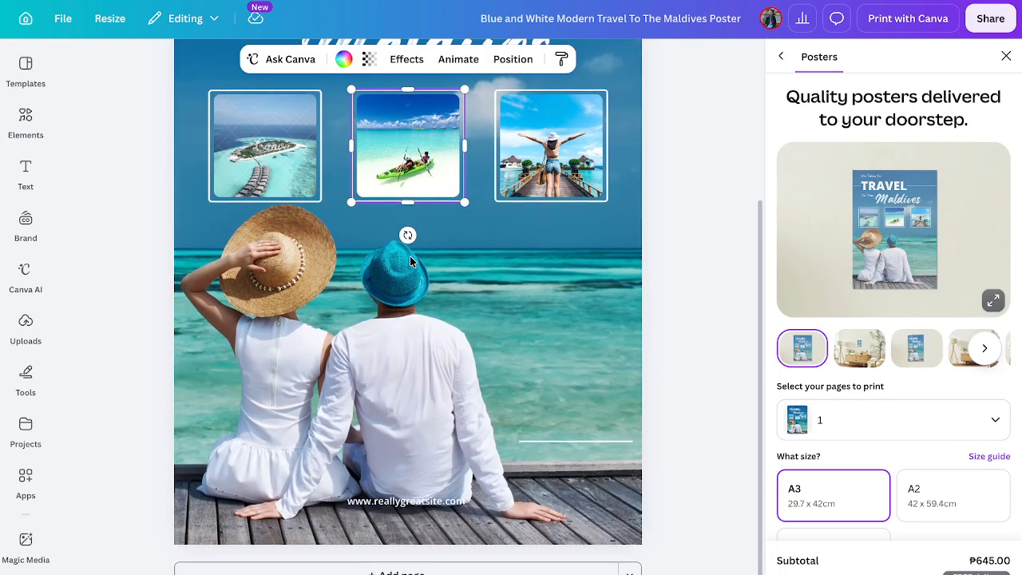
Select the couple background photo, search the apps for "mixer" and open Image Mixer.
left_click(382, 352)
double_click(382, 352)
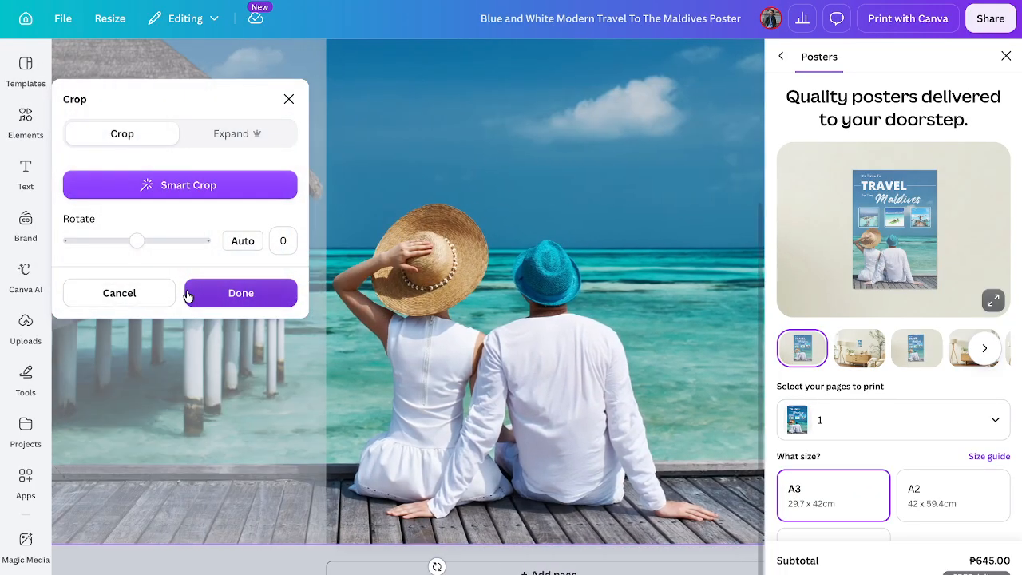
left_click(26, 477)
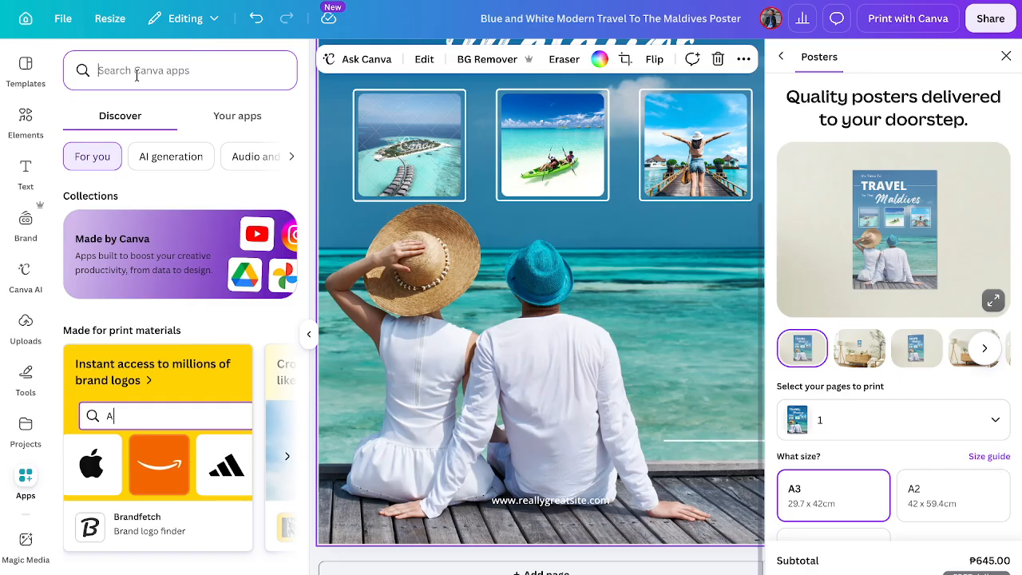
type("mixer")
key("Return")
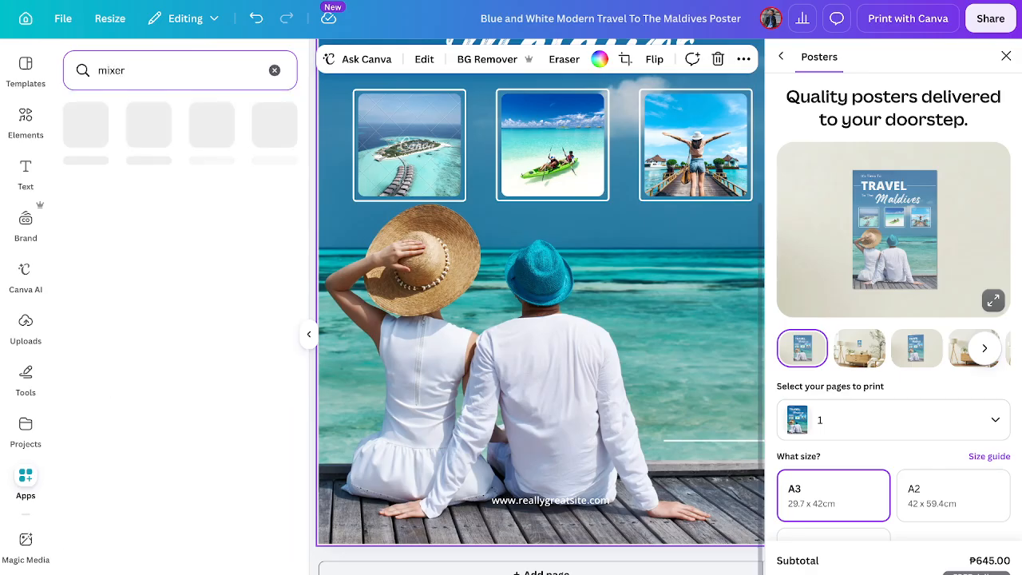
left_click(80, 126)
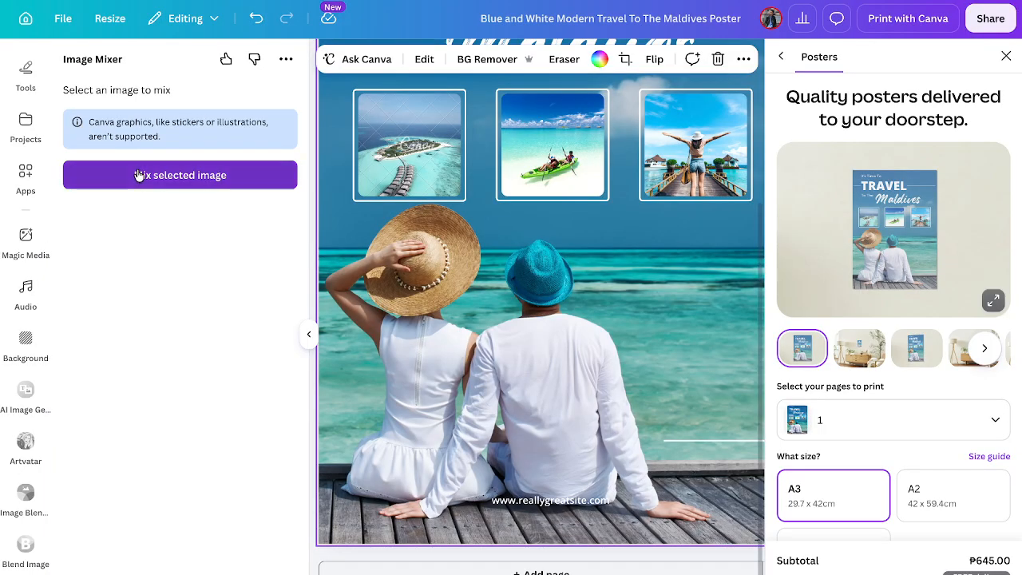
left_click(137, 174)
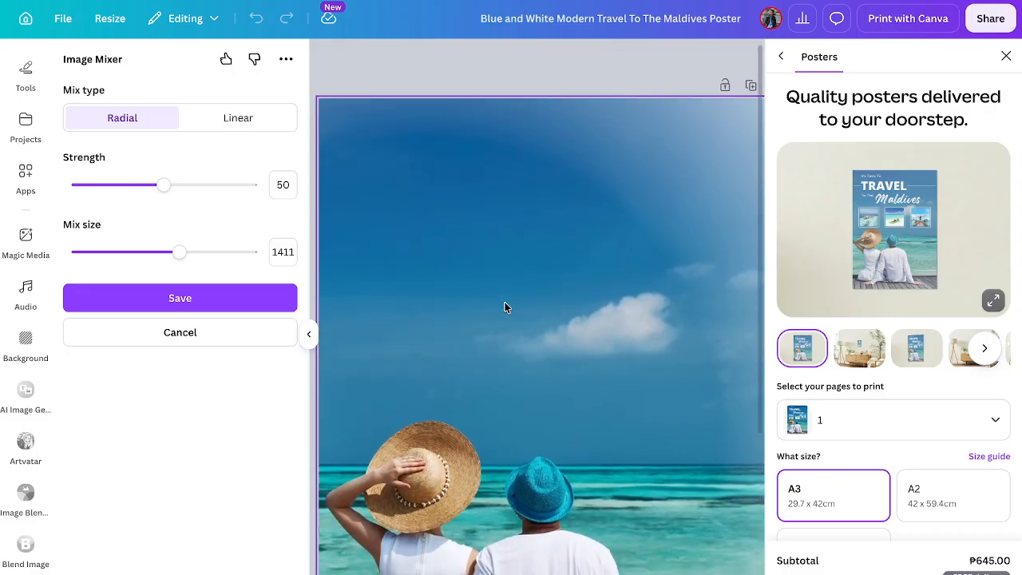
scroll(504, 306, "down", 2)
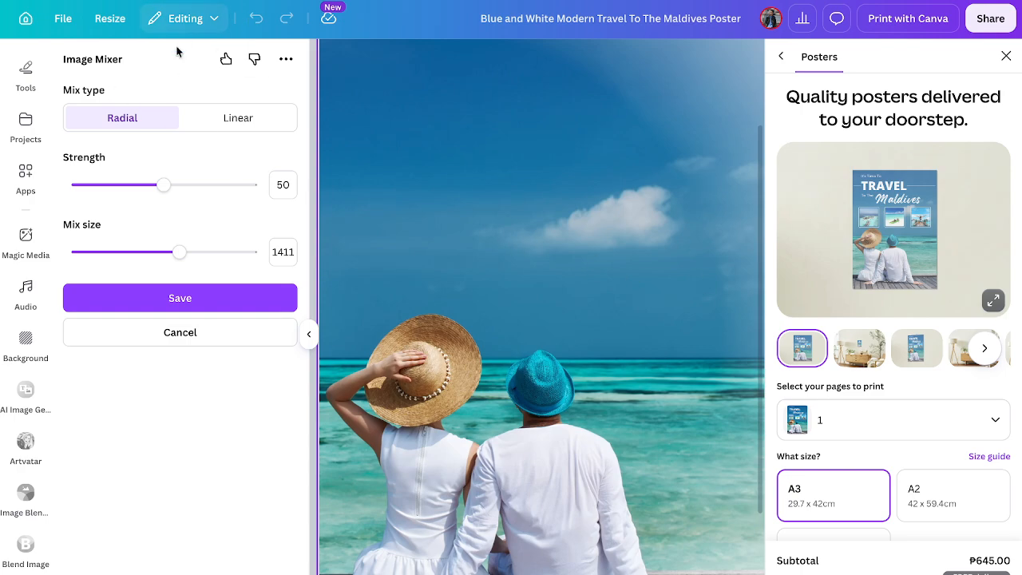
left_click(171, 332)
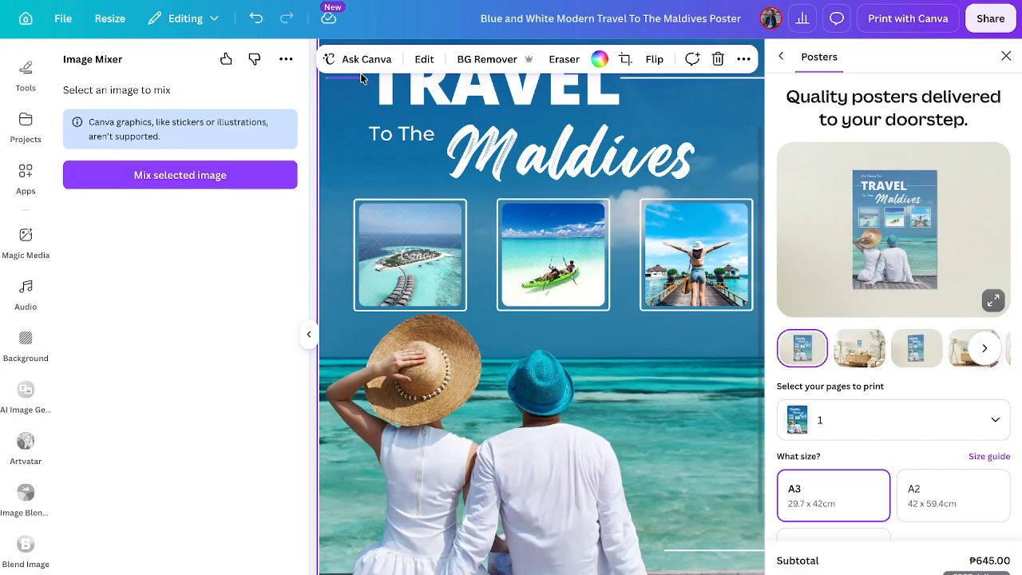
Enlarge the white border around the kayak photo to about 16.2 by 16.1 and move it over toward the island photo.
left_click(744, 64)
left_click(541, 275)
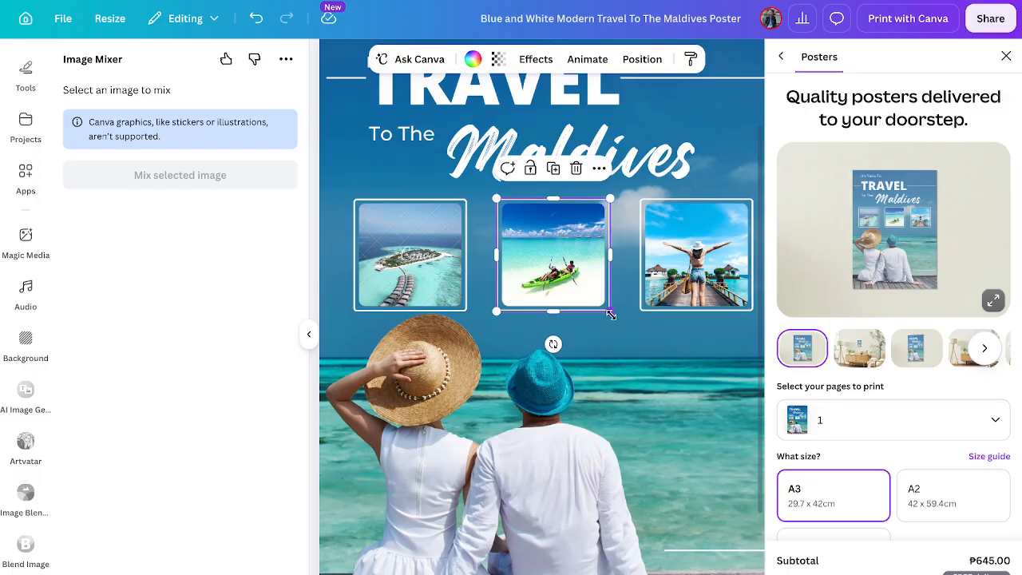
left_click_drag(604, 315, 664, 366)
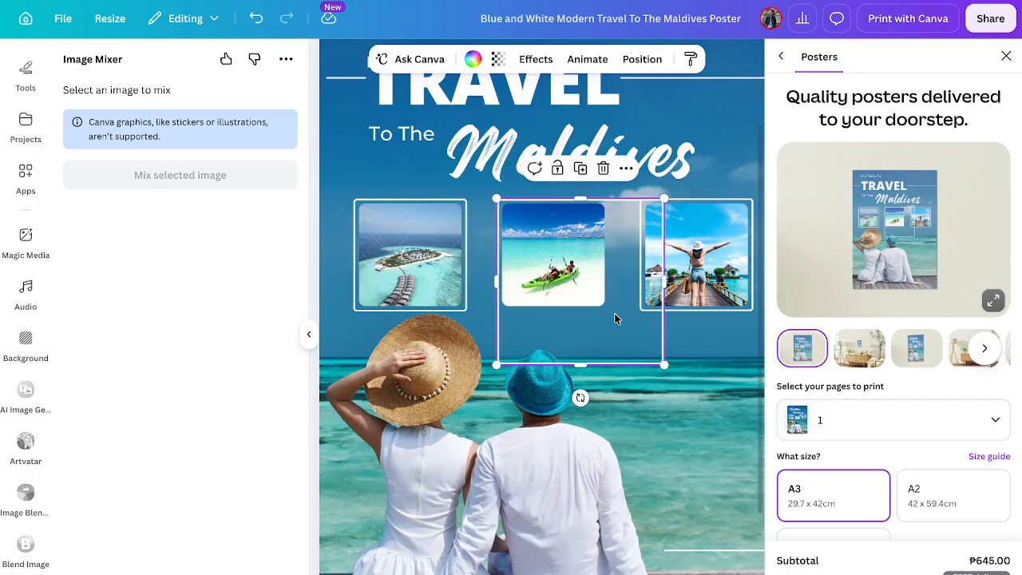
key("ctrl+z")
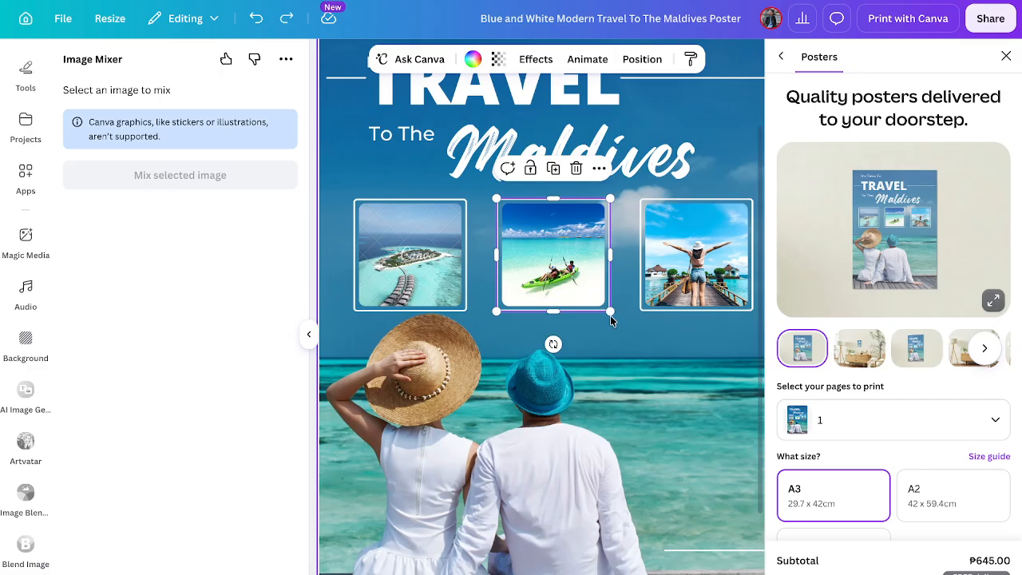
left_click_drag(610, 314, 675, 375)
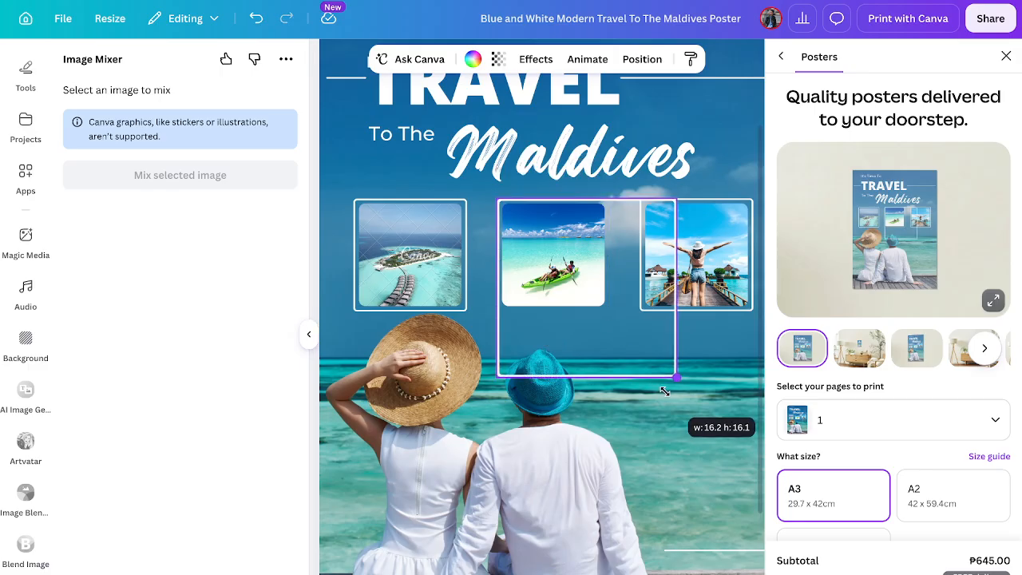
left_click(590, 301)
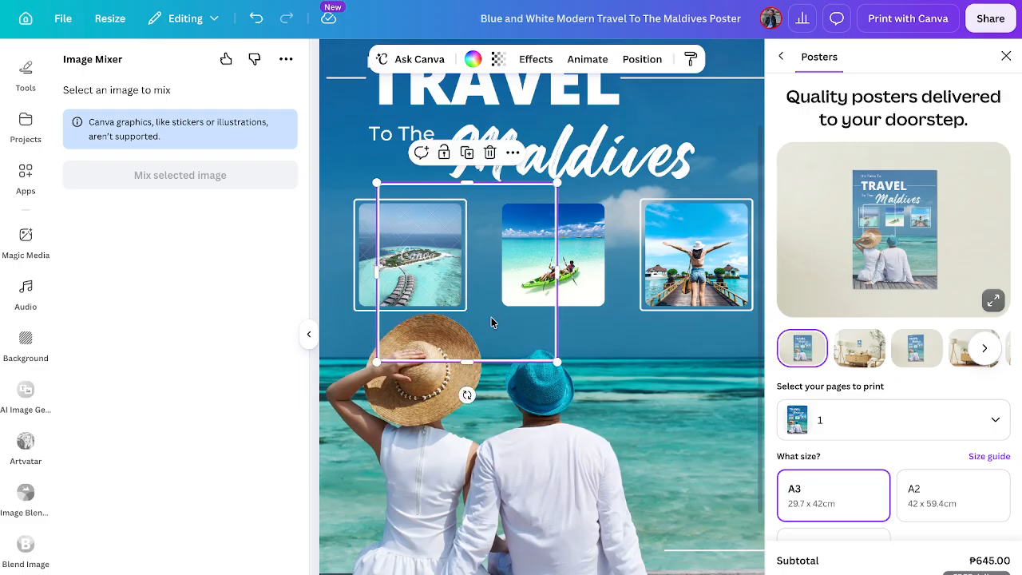
Enlarge the kayak photo to more than double its size and shift it slightly down over the couple.
left_click(605, 307)
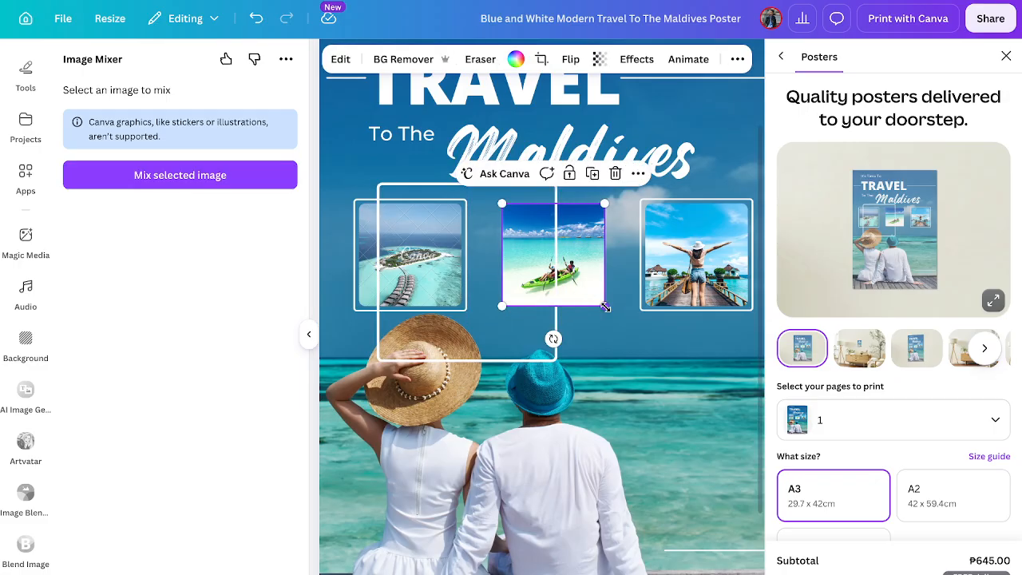
left_click_drag(608, 308, 745, 482)
mouse_move(671, 429)
left_mouse_down()
mouse_move(668, 479)
mouse_move(677, 443)
left_mouse_up()
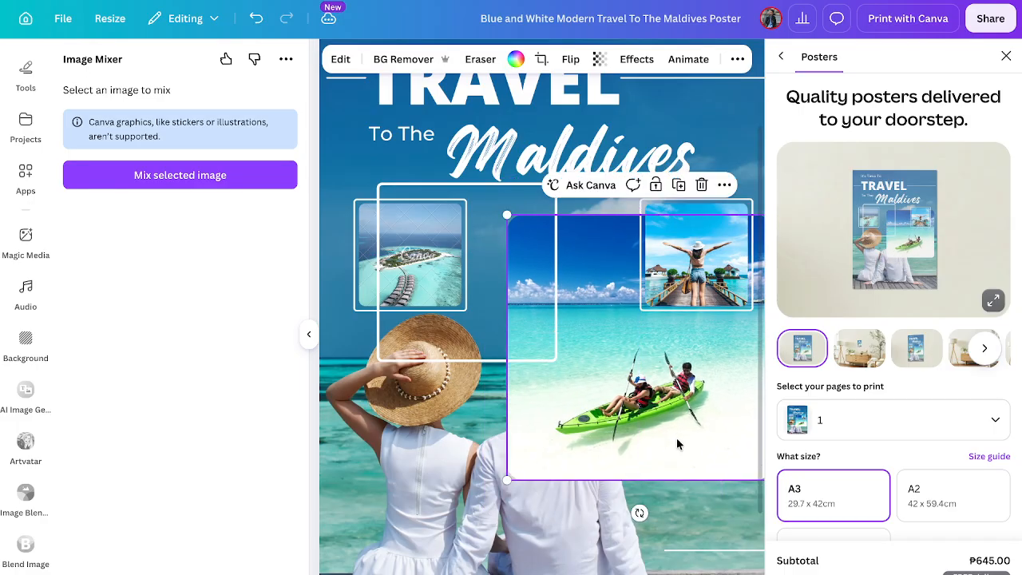
left_click(701, 184)
left_click(678, 228)
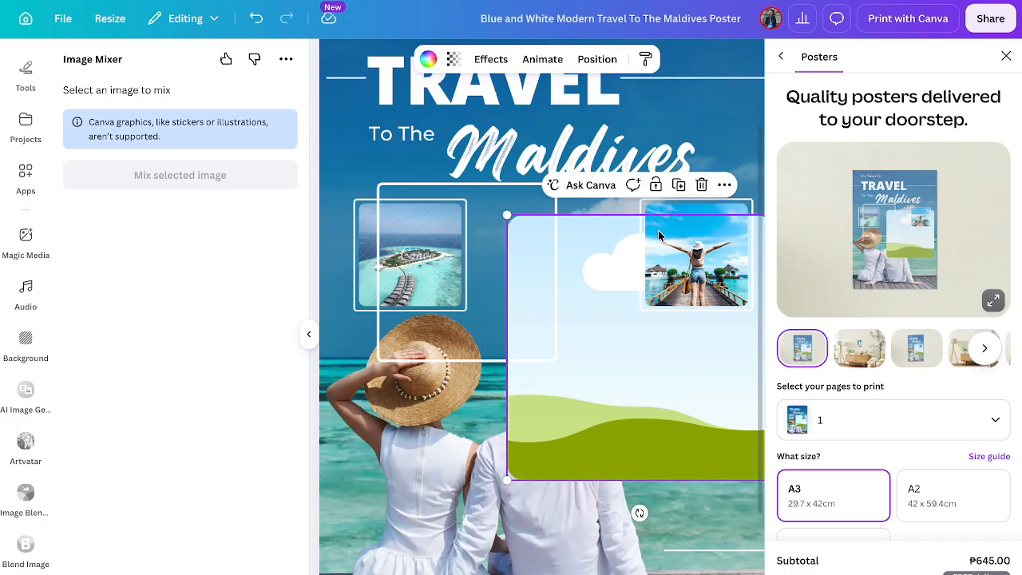
left_click(255, 17)
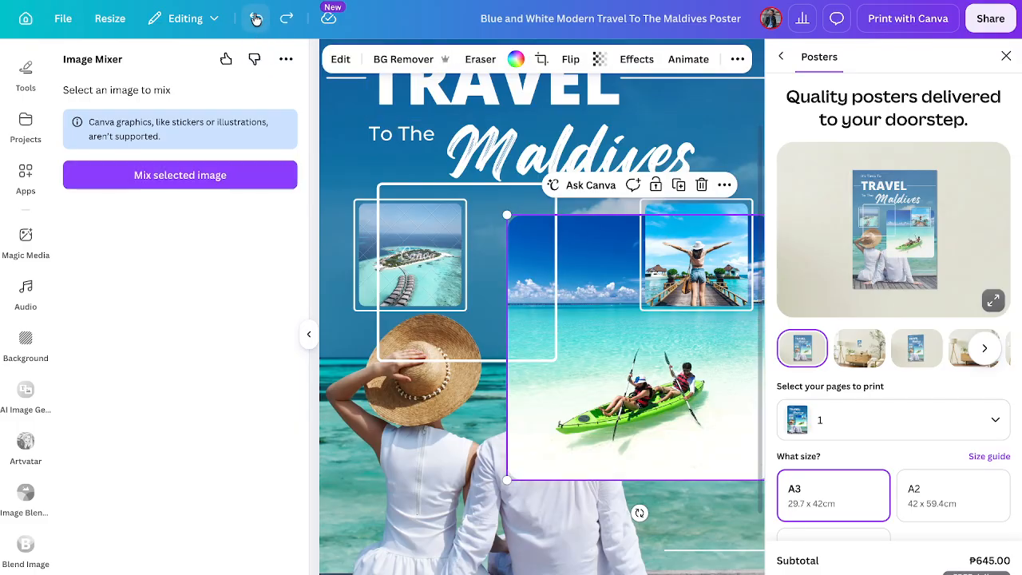
Delete the photo of the woman on the pier with its frame and border, plus the enlarged empty white border.
left_click(688, 283)
left_click(723, 173)
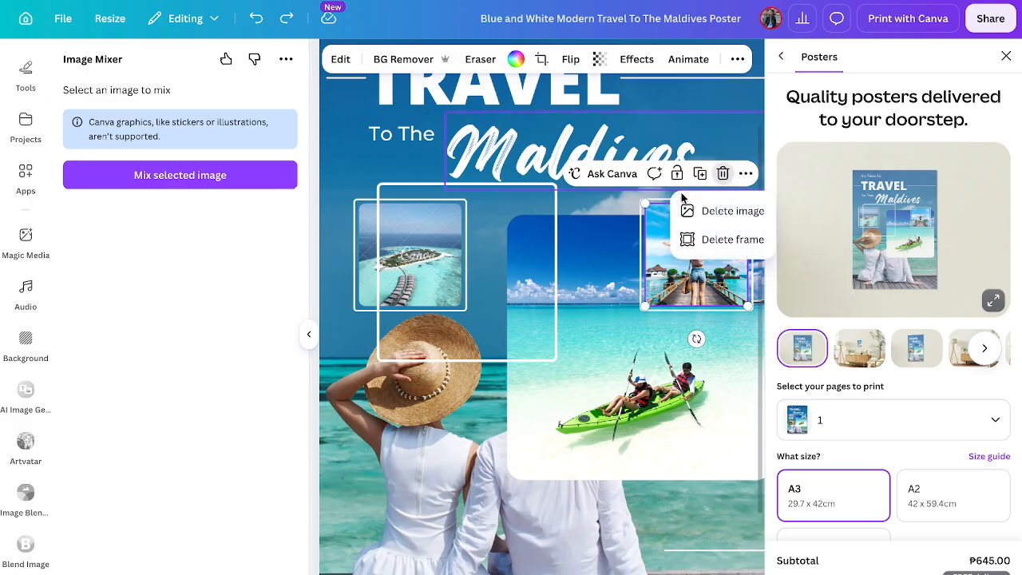
left_click(719, 211)
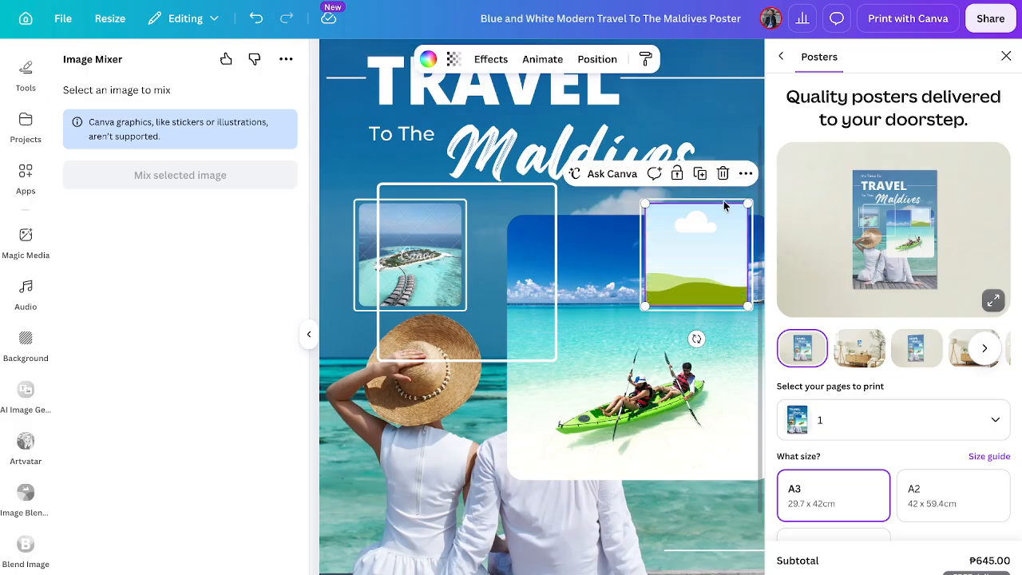
left_click(684, 259)
key("Escape")
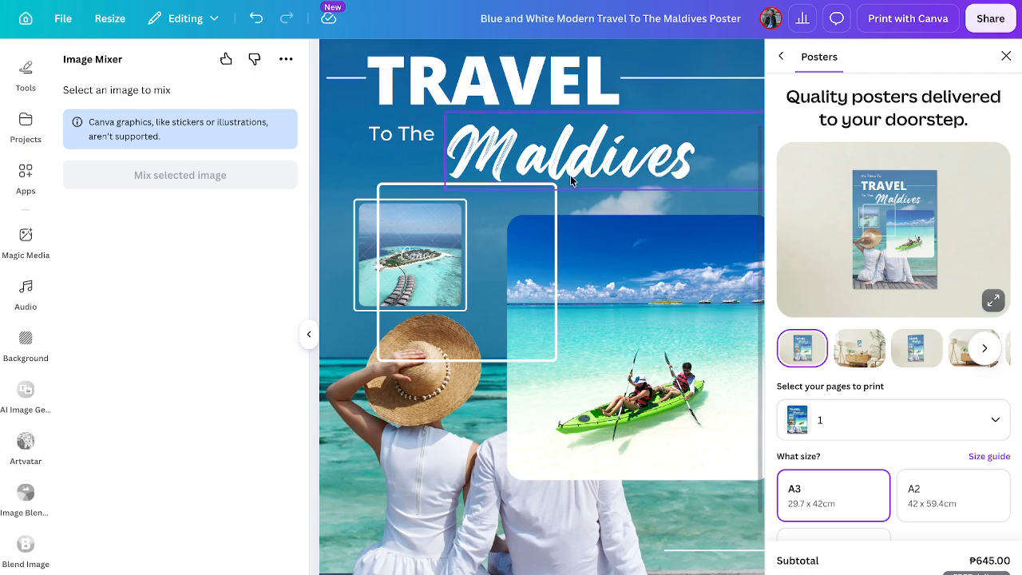
left_click(553, 207)
key("Delete")
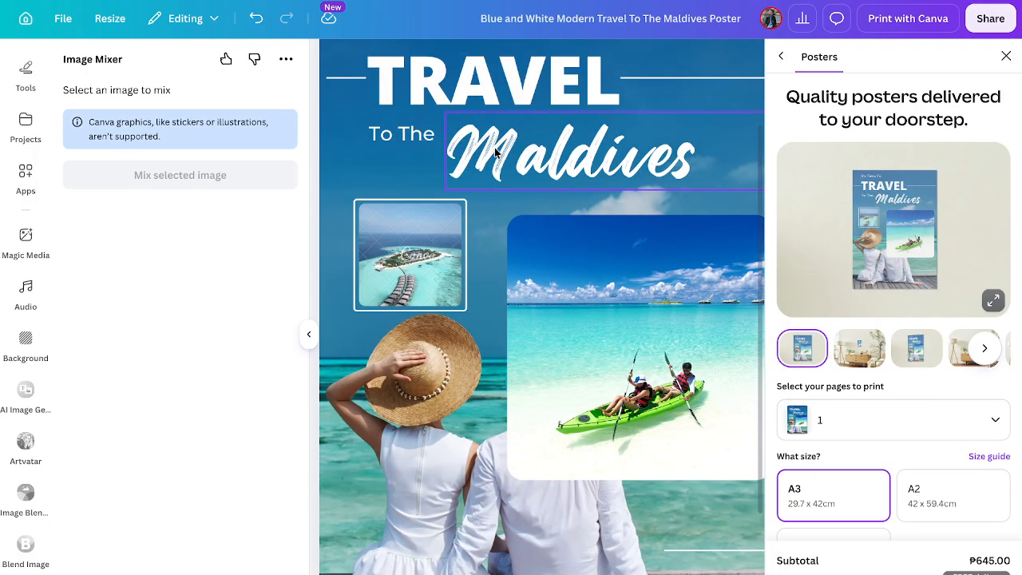
Enlarge the kayak photo further up to the Maldives title and move it clear of most of the island photo.
left_click(604, 396)
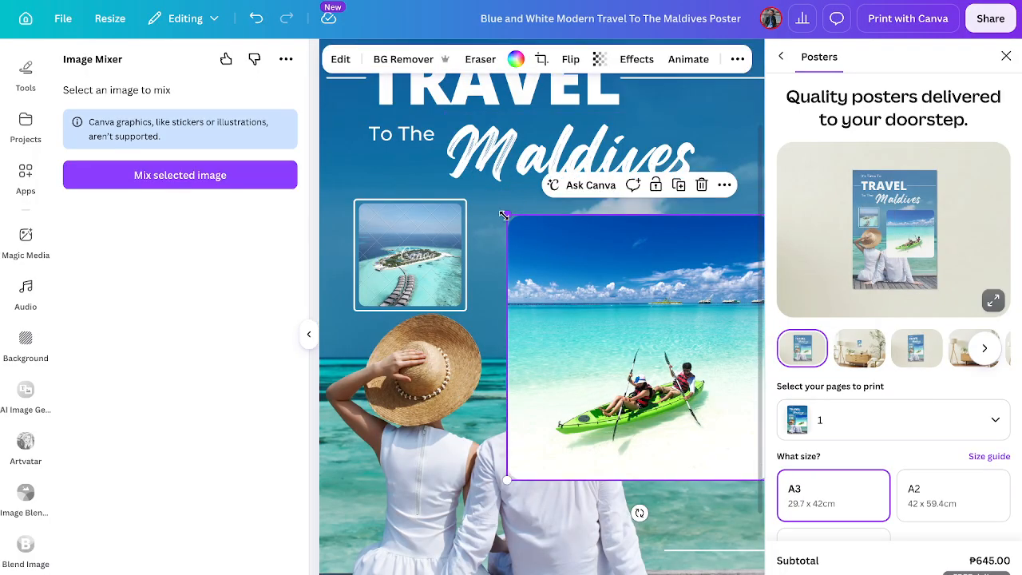
left_click_drag(507, 217, 391, 100)
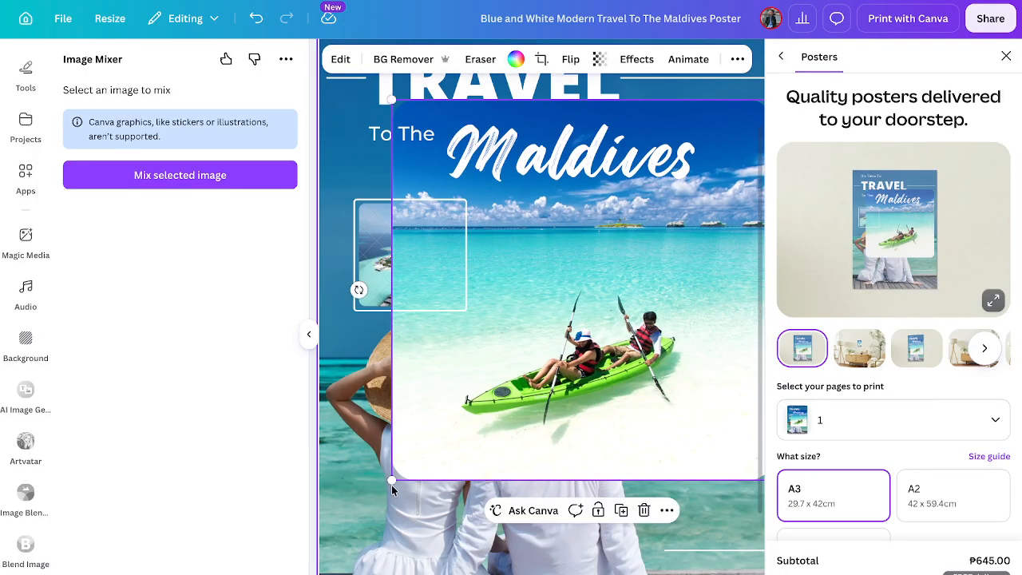
left_click_drag(537, 391, 590, 409)
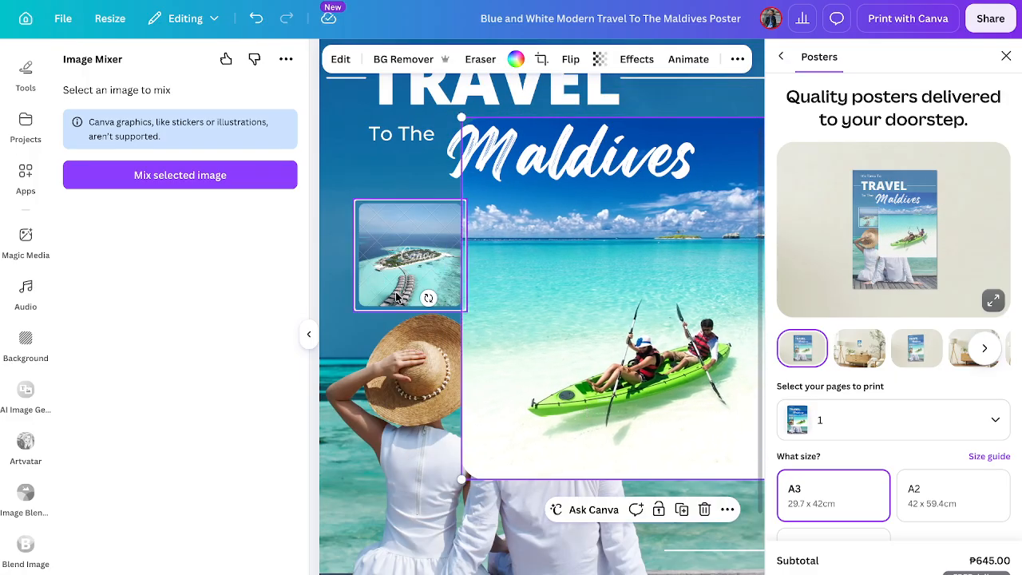
left_click(281, 184)
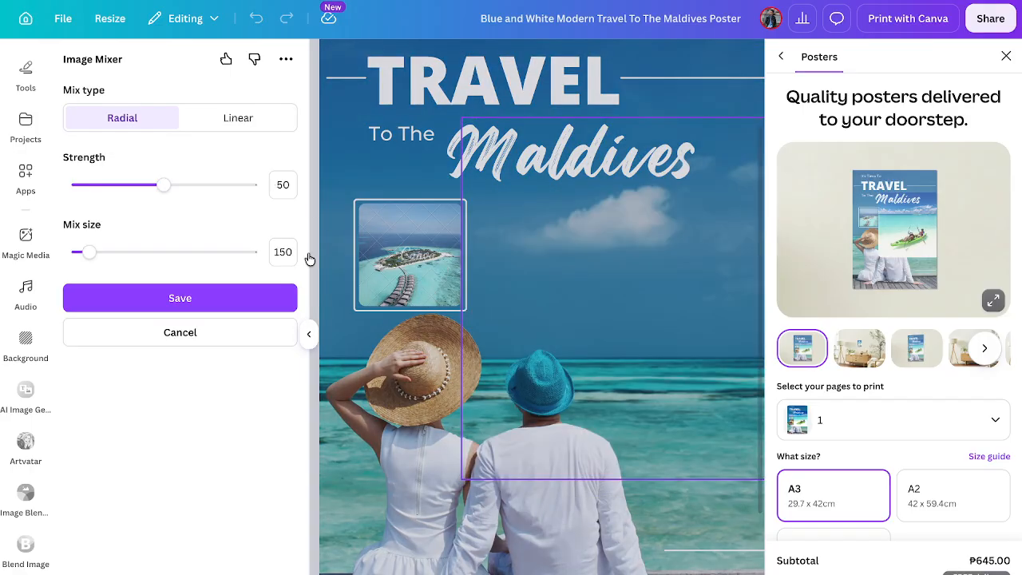
left_click(179, 251)
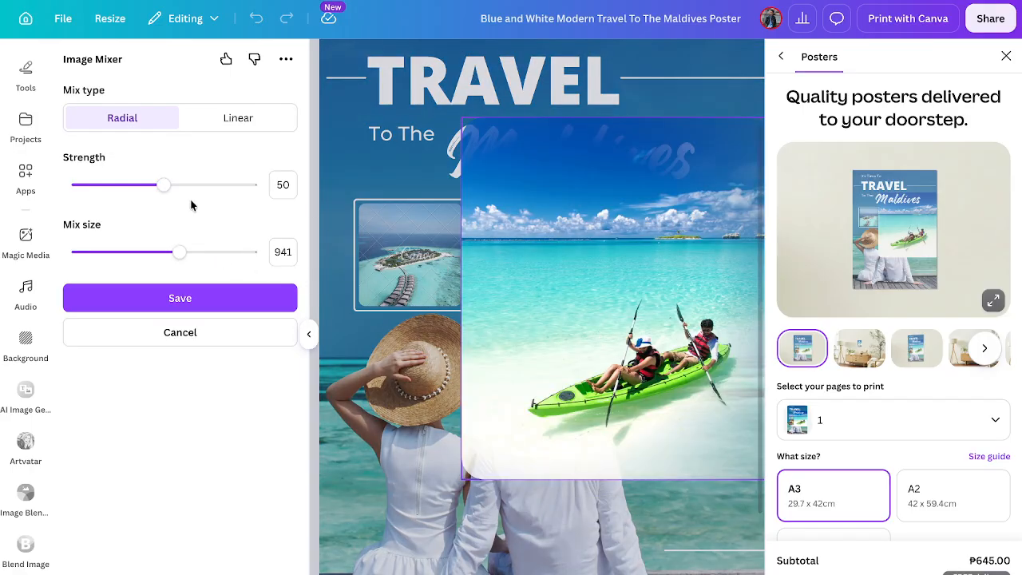
left_click_drag(192, 187, 68, 189)
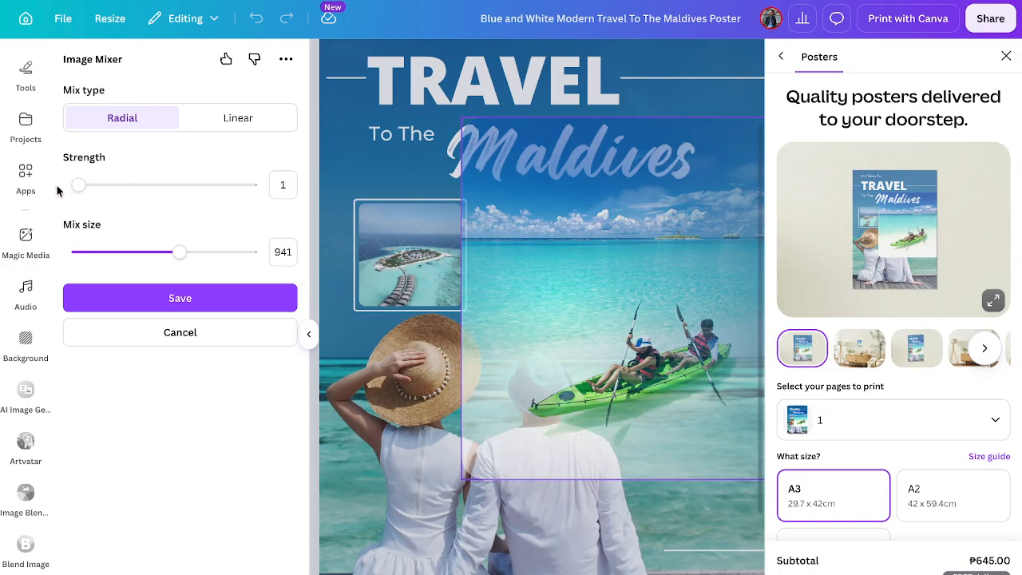
mouse_move(175, 256)
left_mouse_down()
mouse_move(137, 256)
mouse_move(165, 256)
left_mouse_up()
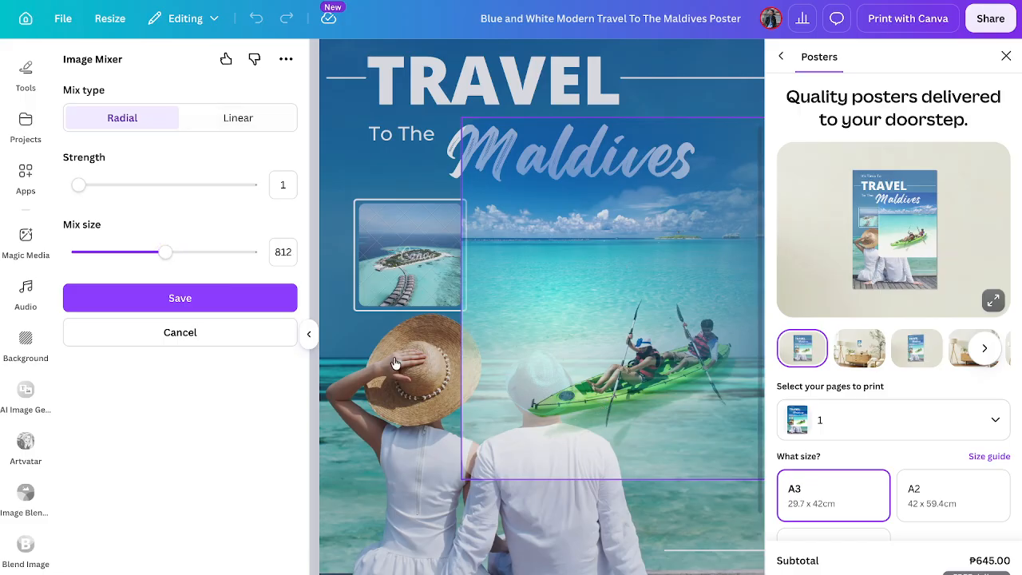
left_click(411, 423)
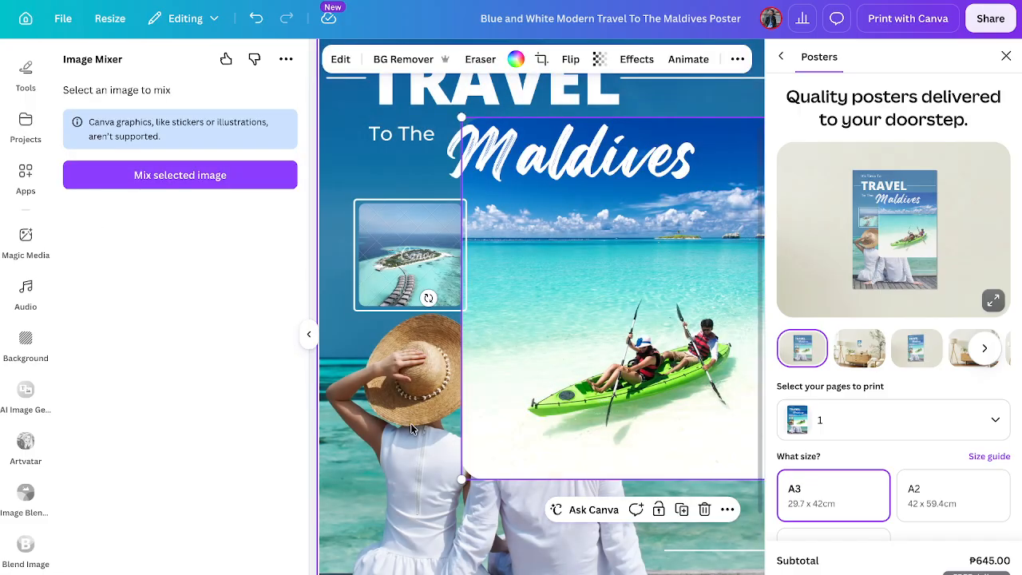
Blend the kayak photo into the poster with a radial mix at strength 1 and a mix size well below 941, and save it.
left_click(239, 189)
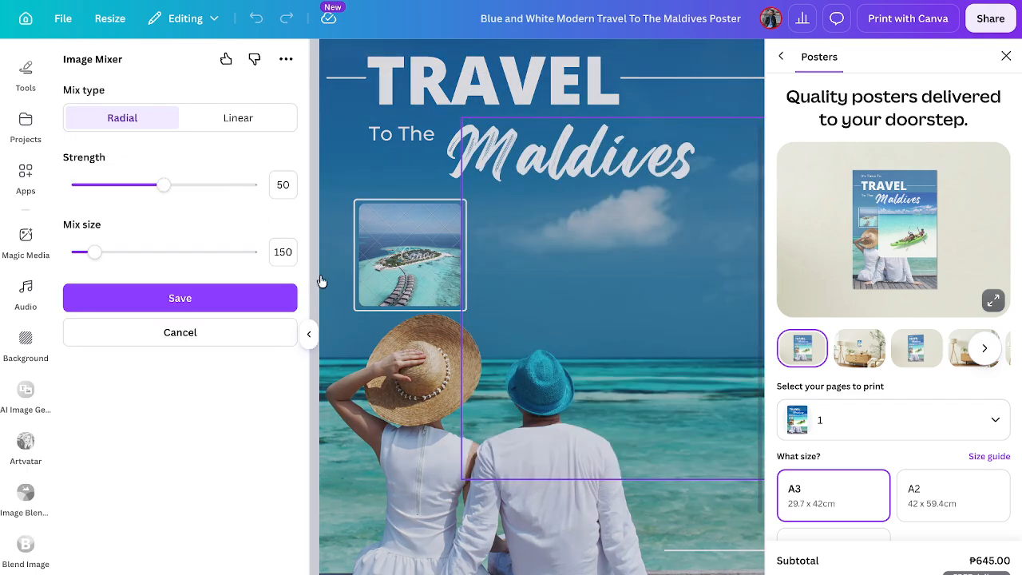
left_click_drag(95, 251, 179, 252)
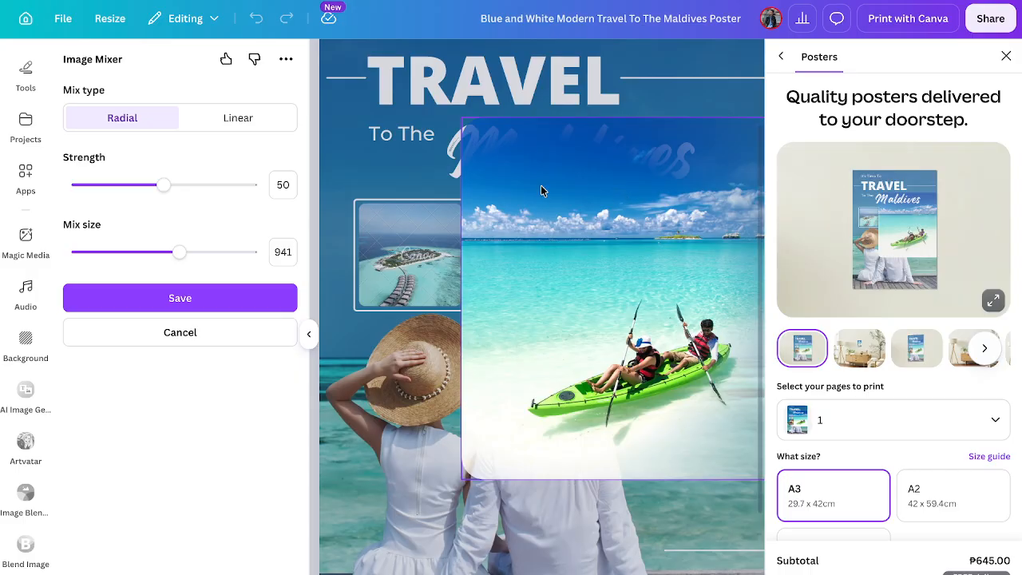
left_click_drag(132, 195, 78, 184)
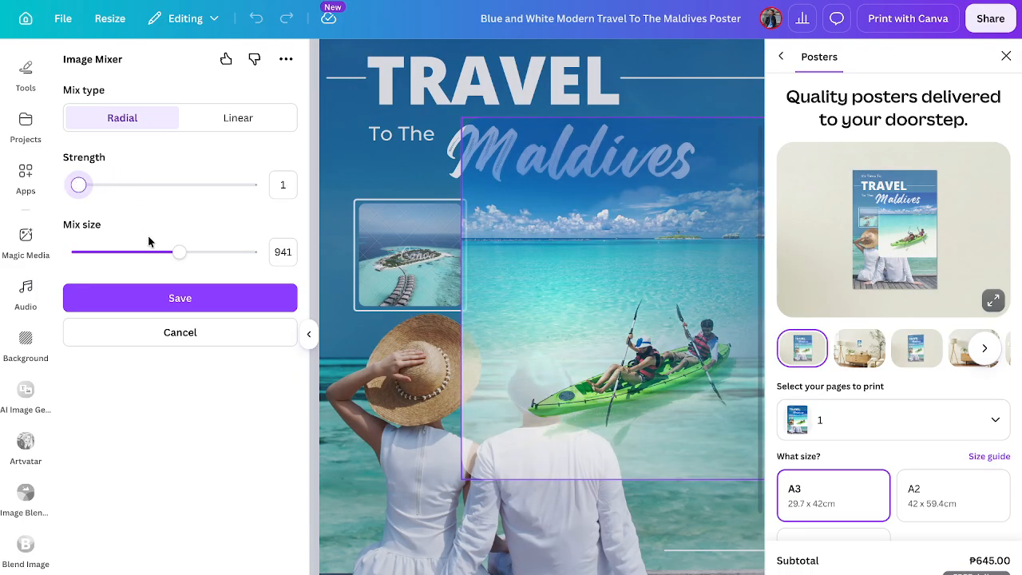
left_click_drag(179, 251, 155, 255)
left_click(131, 253)
left_click(155, 303)
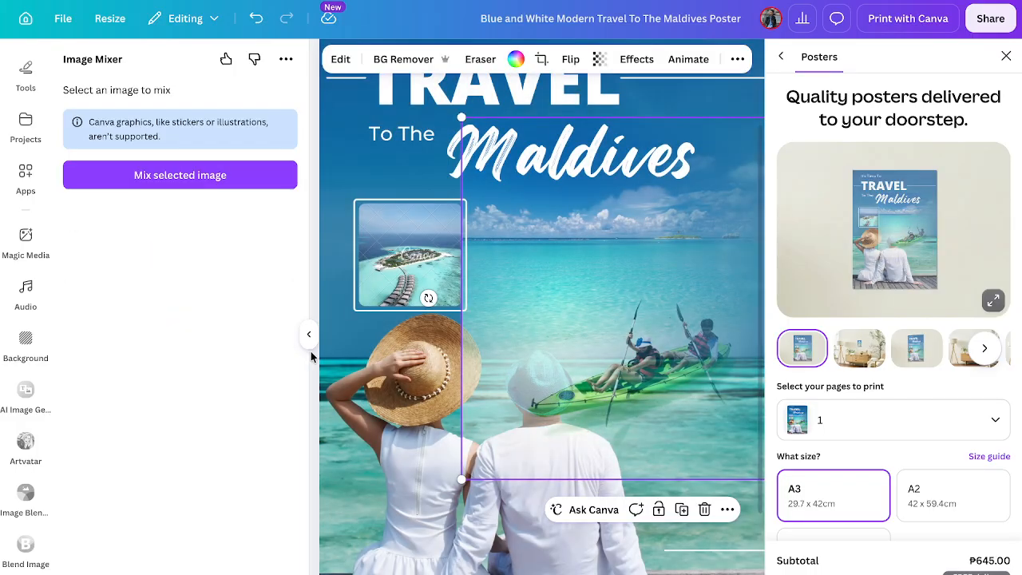
Collapse the Image Mixer pane and shift the blended kayak photo down and partly past the poster's right edge.
left_click(308, 334)
left_click(716, 471)
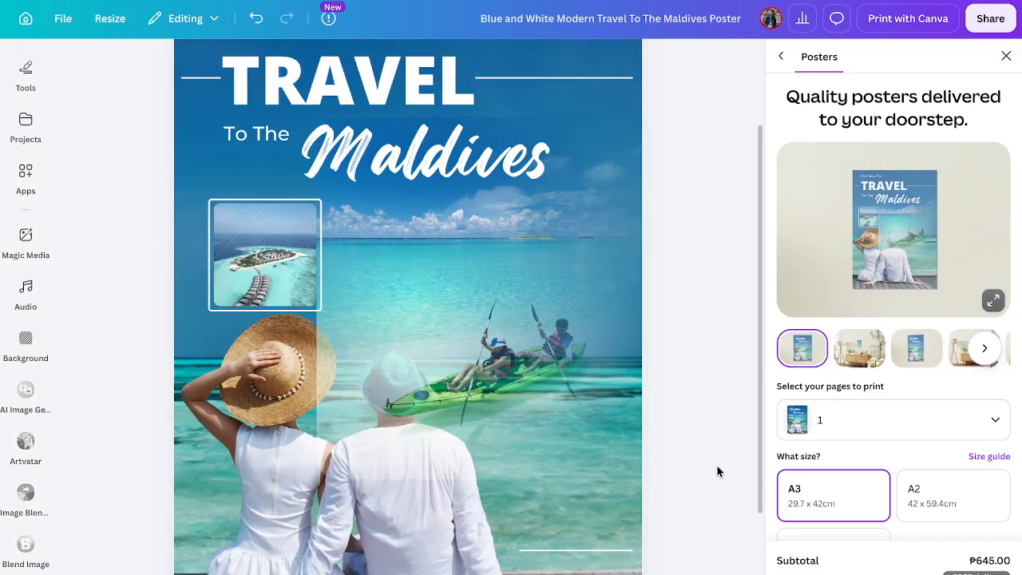
left_click(509, 391)
left_click_drag(508, 391, 577, 425)
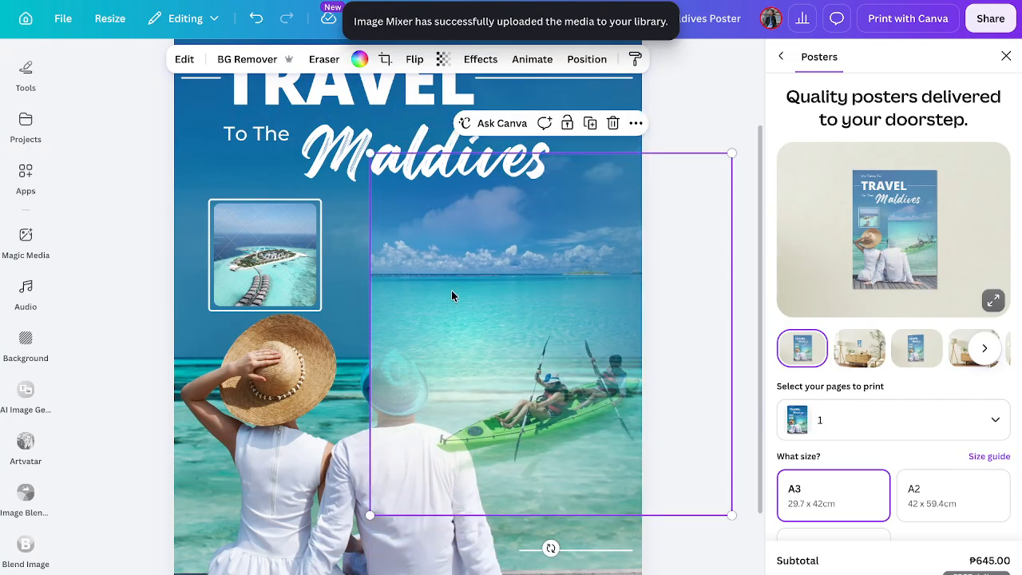
left_click(310, 259)
left_click(421, 316)
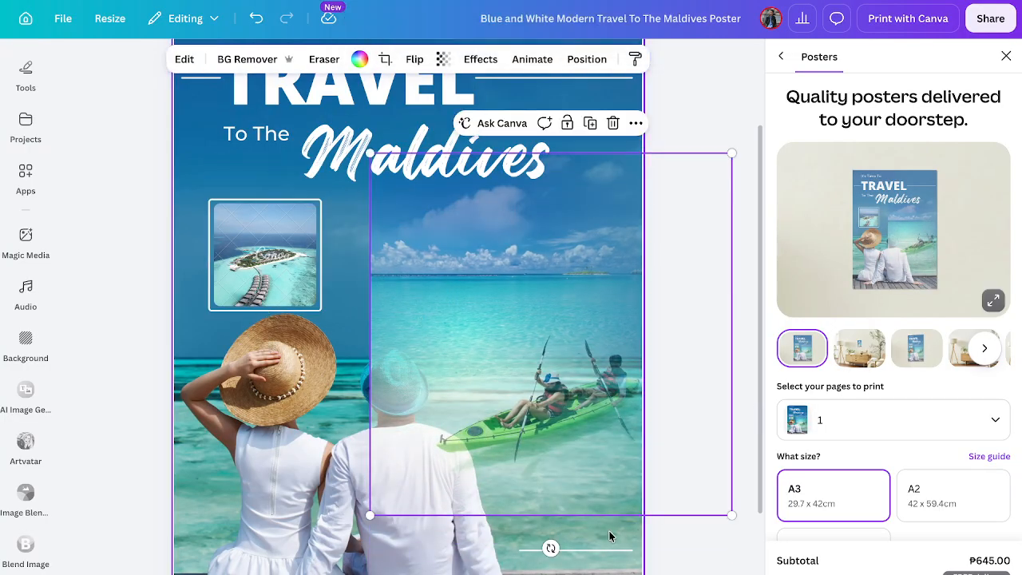
left_click(674, 551)
left_click(575, 551)
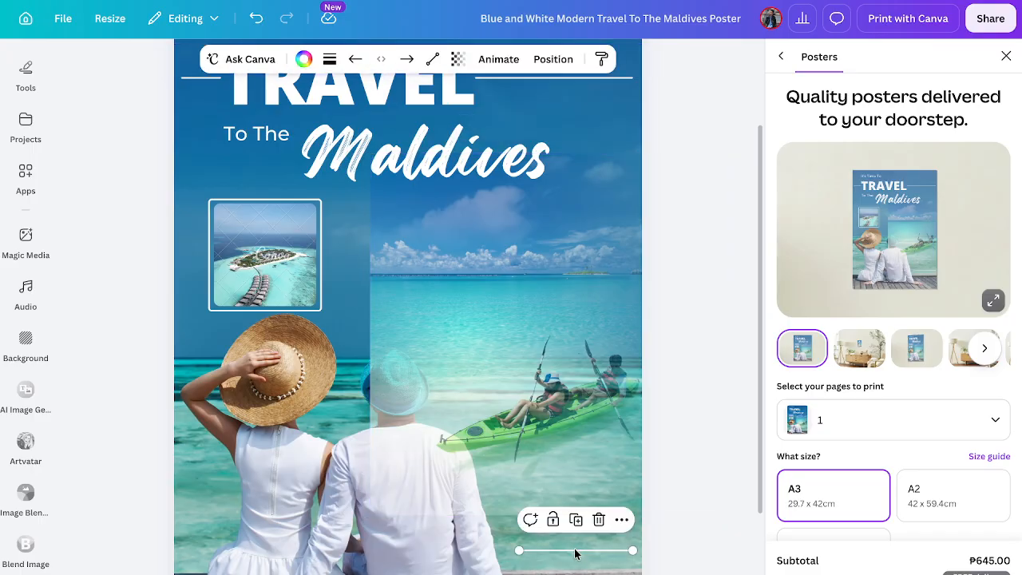
Preview the poster in full screen to examine how the kayak photo blends with the background.
left_click(722, 569)
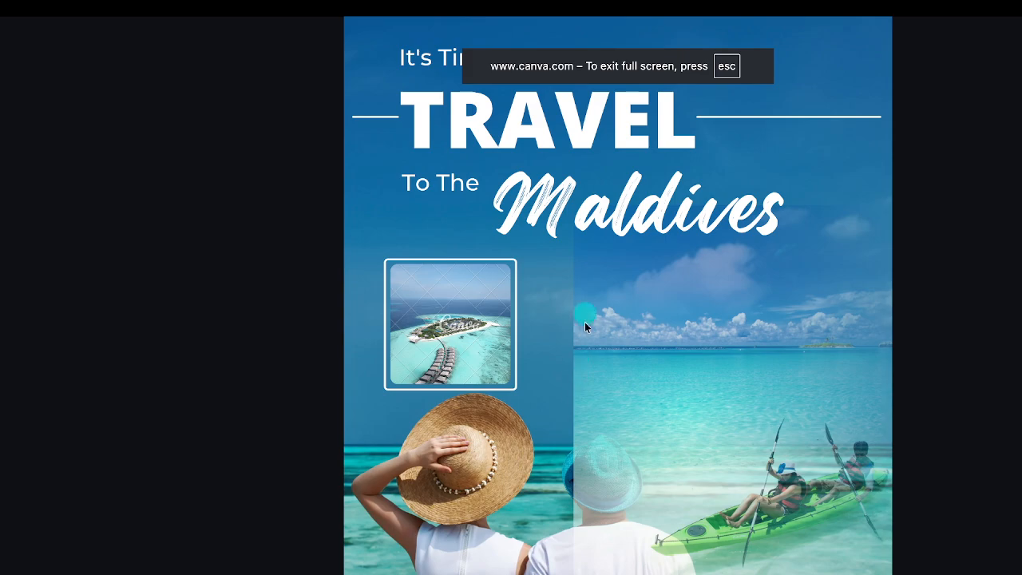
scroll(588, 304, "down", 3)
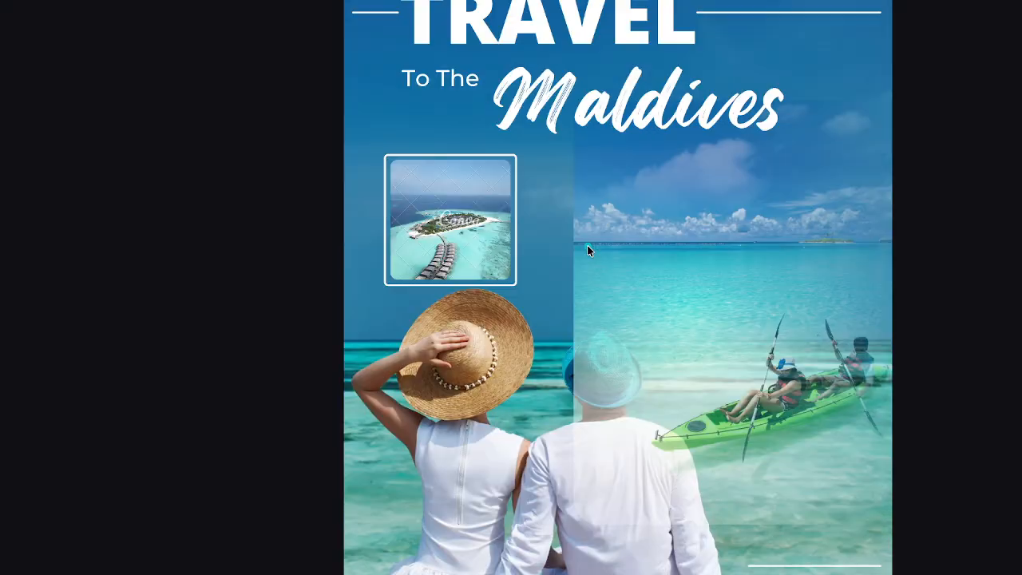
key("Escape")
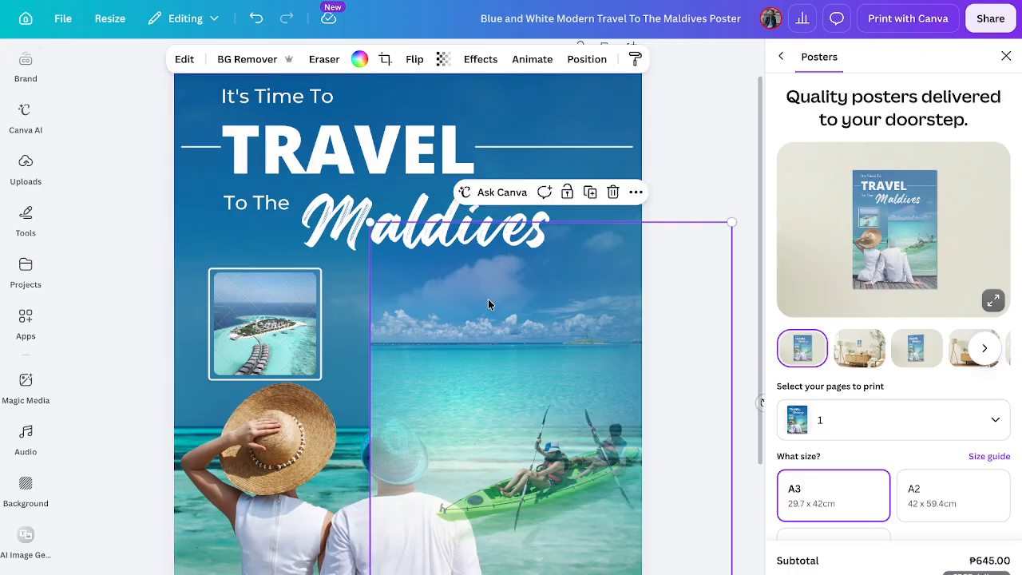
Remove the white border around the island photo and move the blended kayak photo up so the kayak sits above the couple.
left_click_drag(516, 350, 275, 346)
key("ctrl+z")
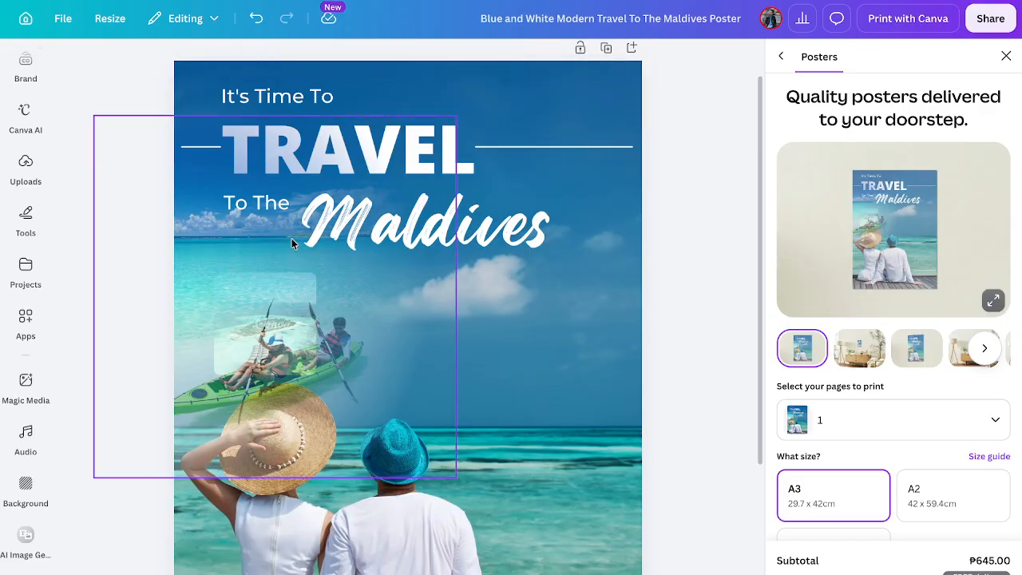
left_click(309, 344)
key("Escape")
left_click_drag(373, 390, 551, 344)
Delete the small island photo together with its empty frame.
left_click(276, 355)
left_click(326, 244)
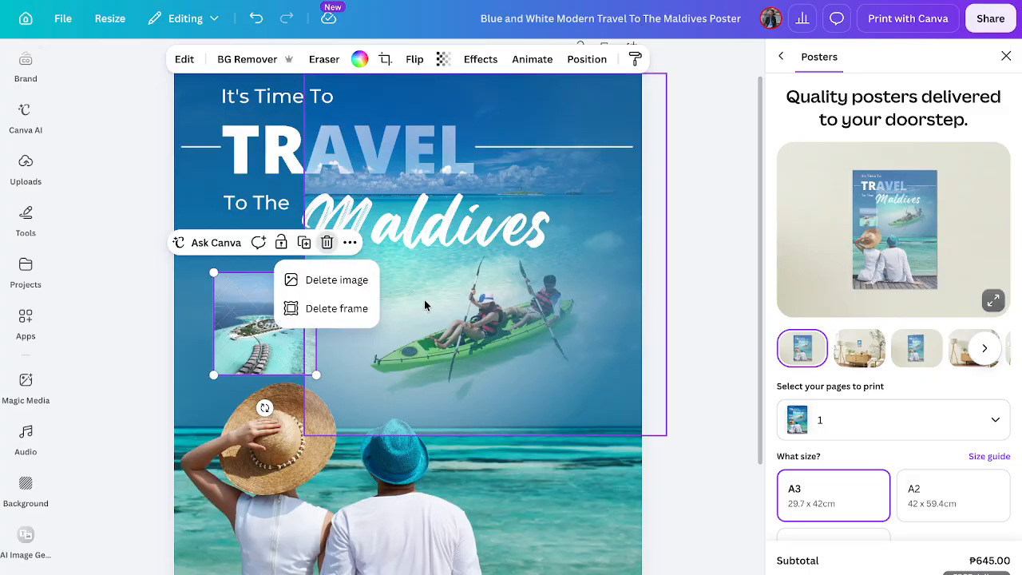
left_click(336, 280)
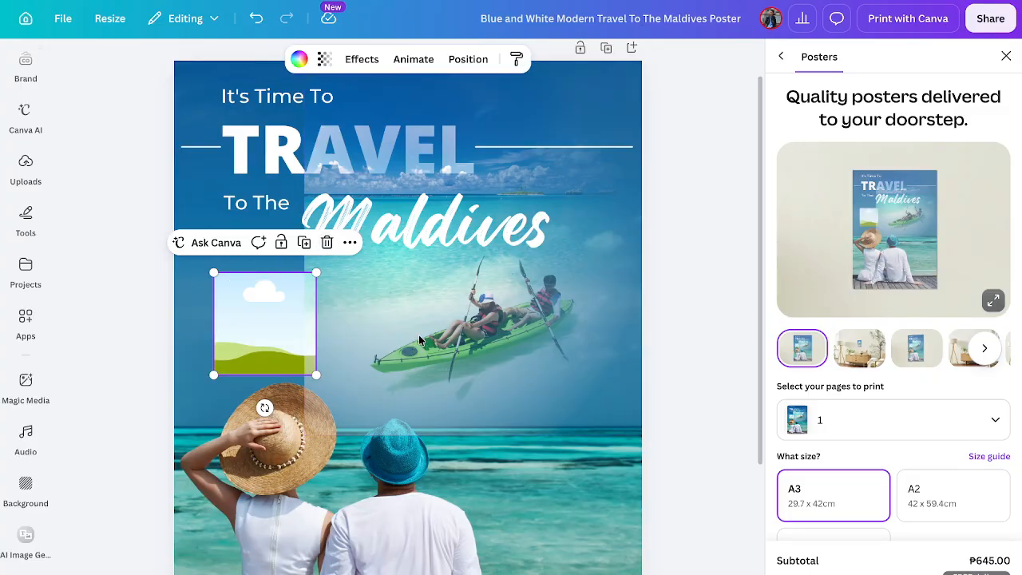
left_click(326, 244)
Move the blended kayak photo to the poster's left side above the straw hat and enlarge it slightly toward the upper right.
left_click(383, 346)
left_click_drag(383, 346, 192, 372)
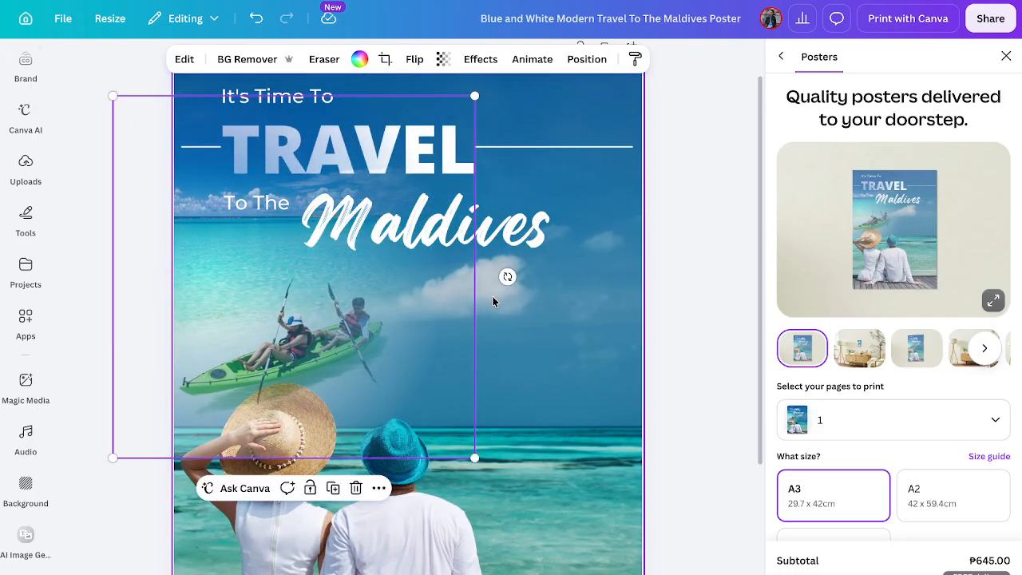
left_click_drag(474, 96, 564, 67)
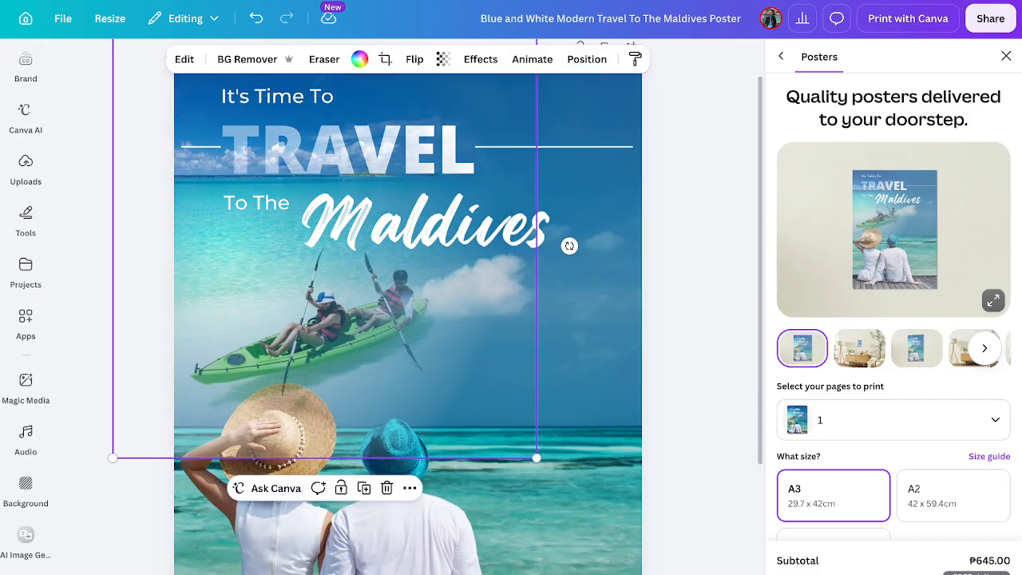